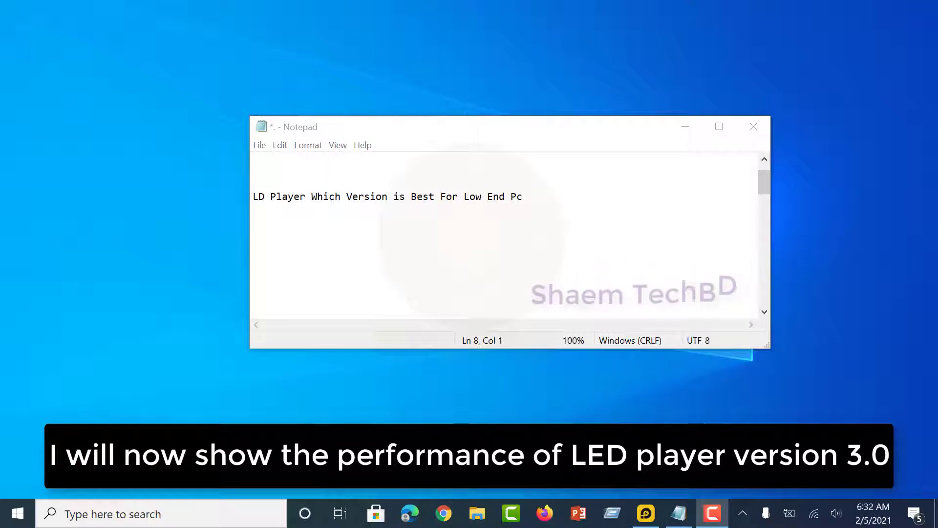
# Step: Bring LDPlayer forward, launch the Play Store from System Apps, then close it from recent apps
pyautogui.click(643, 511)
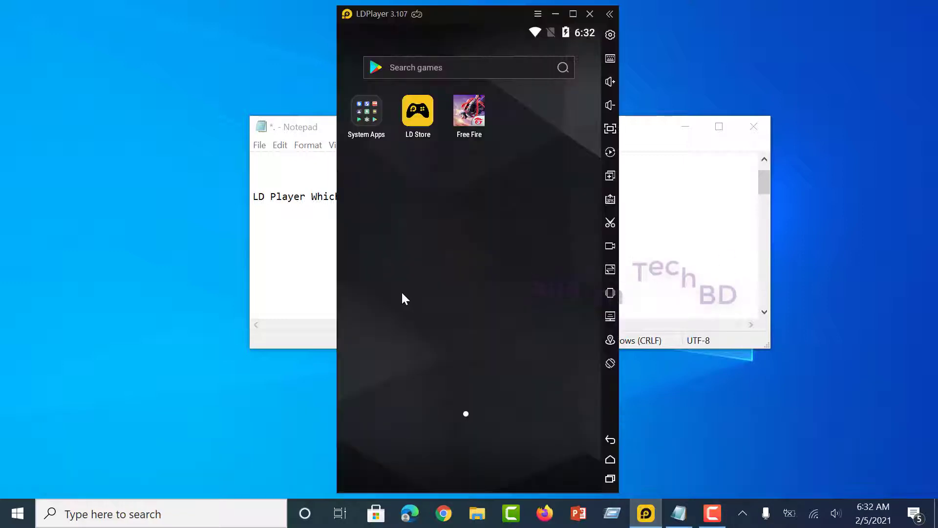
pyautogui.click(369, 114)
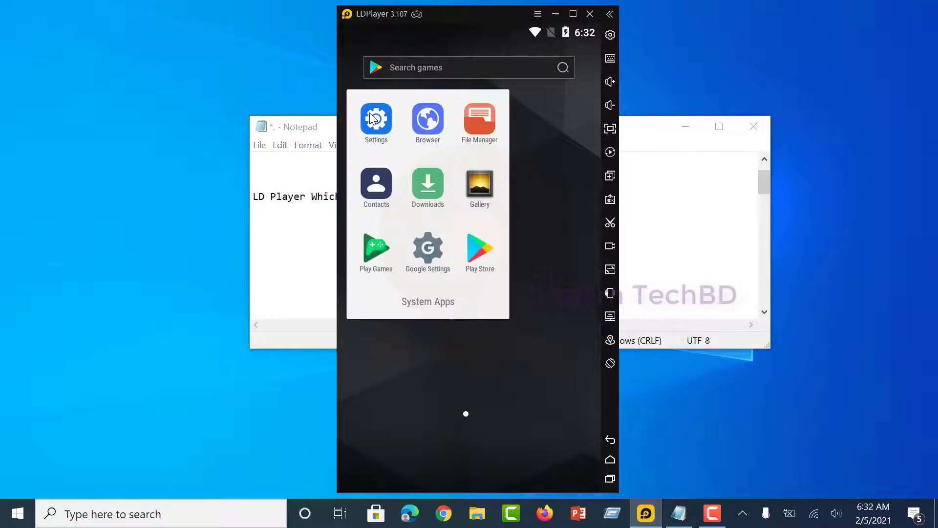
pyautogui.click(482, 251)
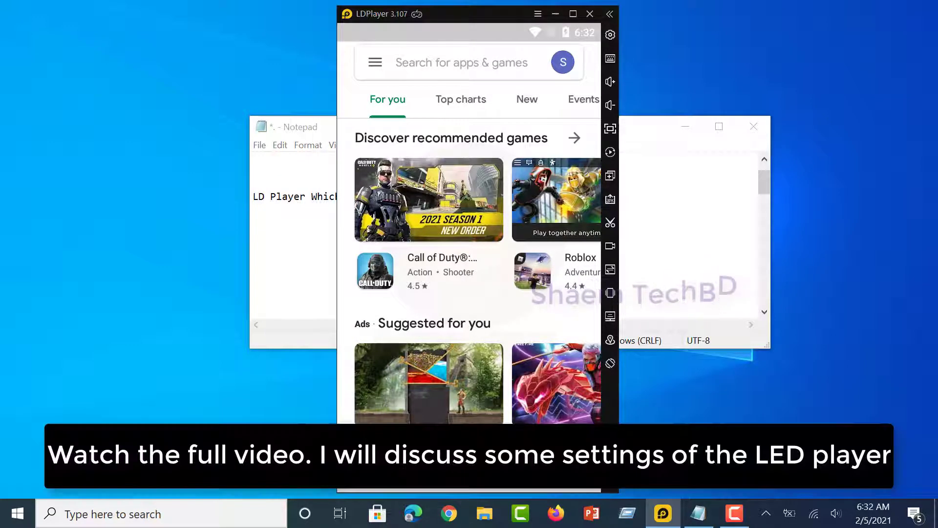
pyautogui.click(611, 479)
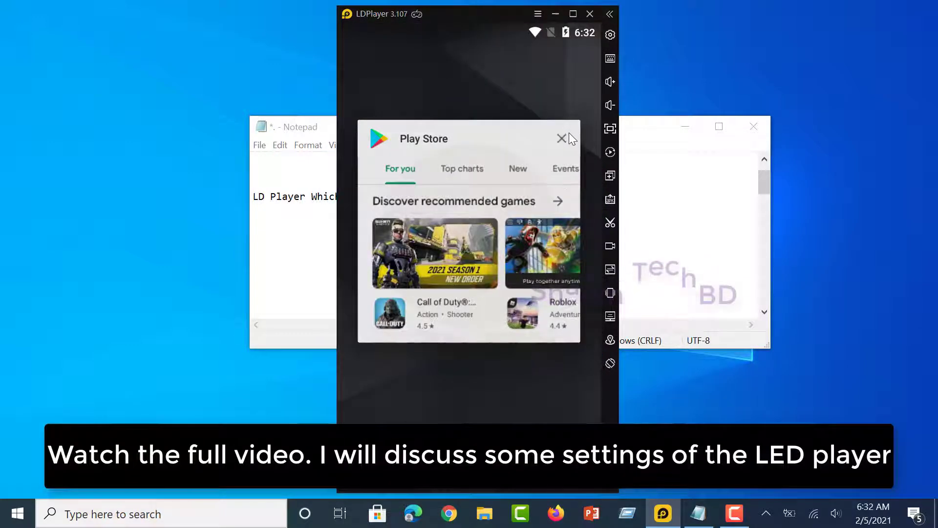
pyautogui.click(561, 139)
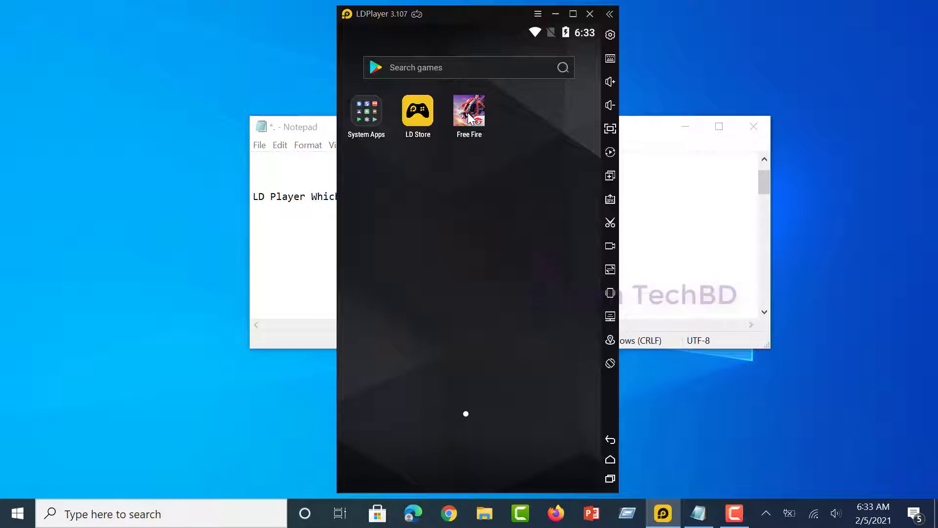
# Step: Launch Free Fire, tap to begin, and dismiss the Mystery Crate and Ancient Rome promotions
pyautogui.click(469, 117)
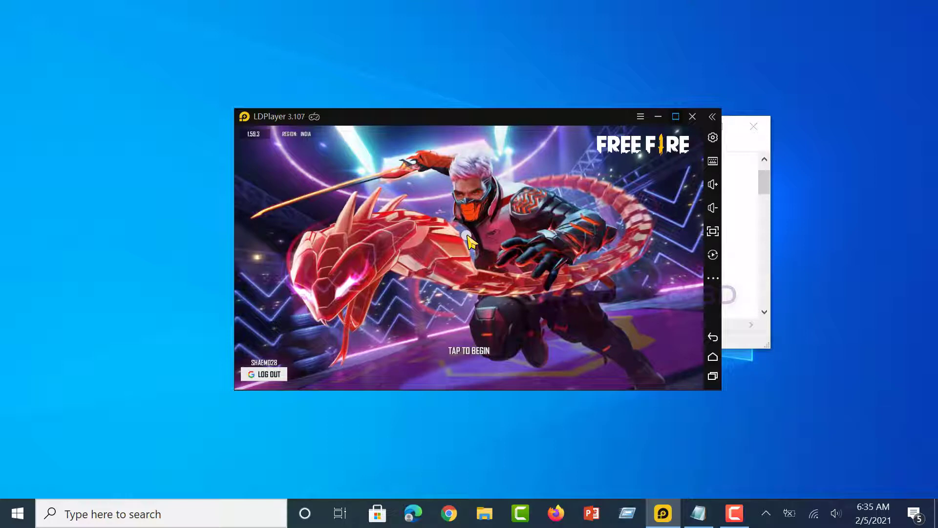
pyautogui.click(468, 237)
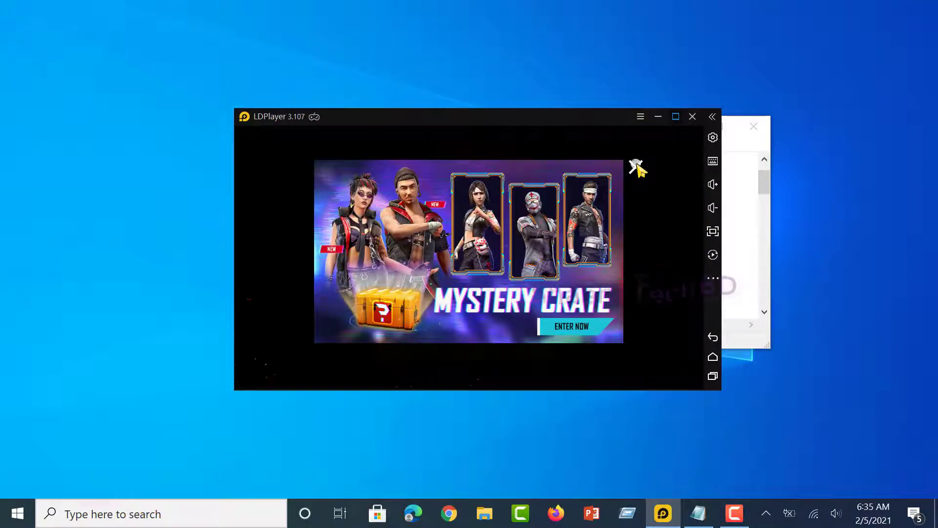
pyautogui.click(636, 167)
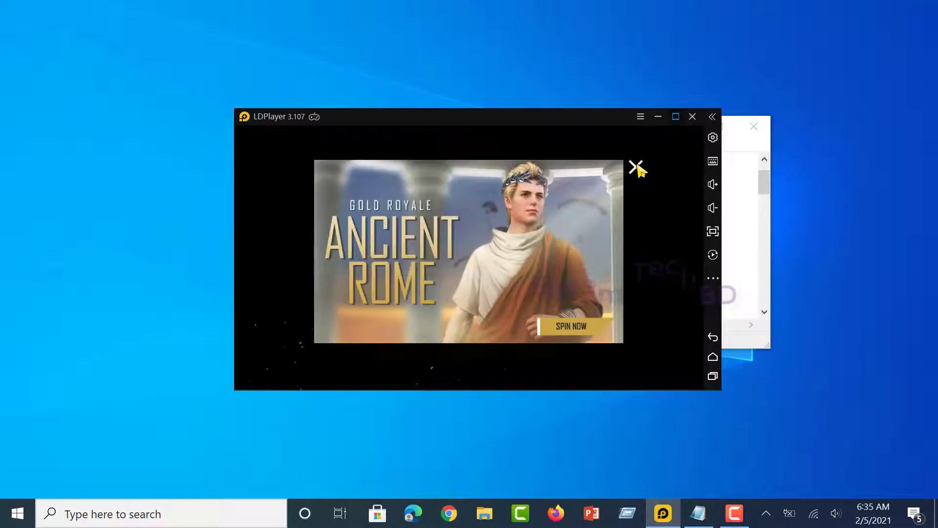
pyautogui.click(636, 167)
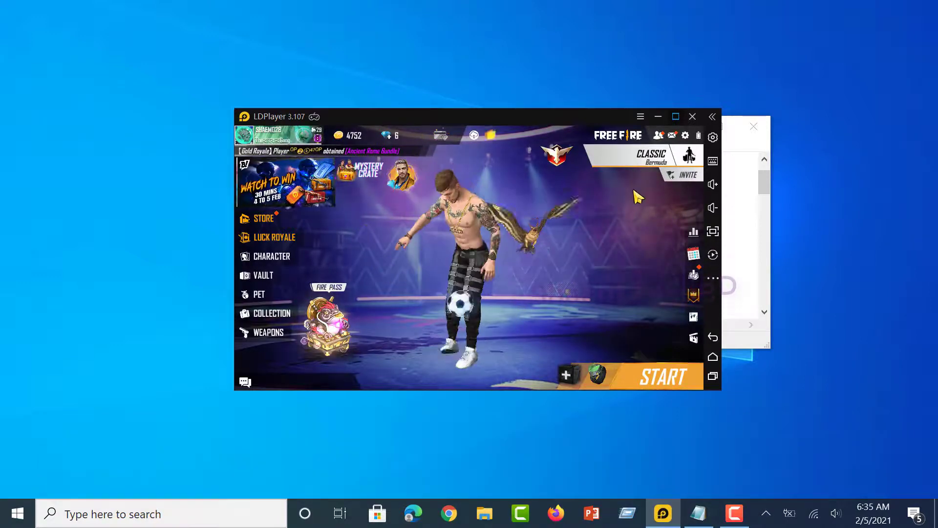
pyautogui.click(686, 136)
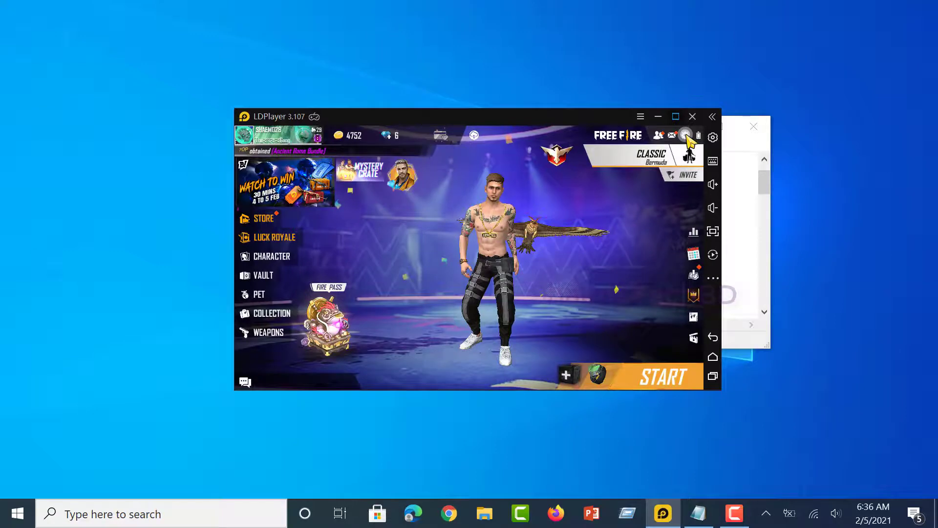
pyautogui.click(210, 157)
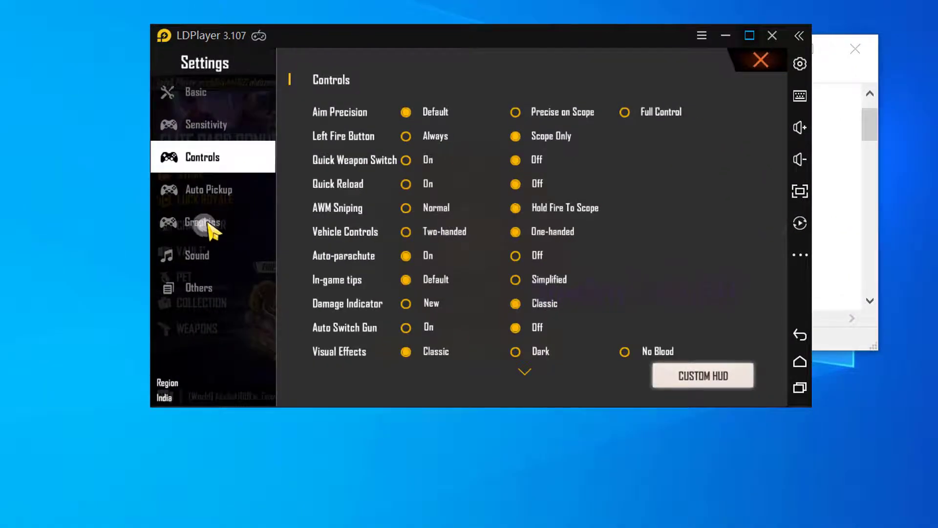
pyautogui.click(213, 231)
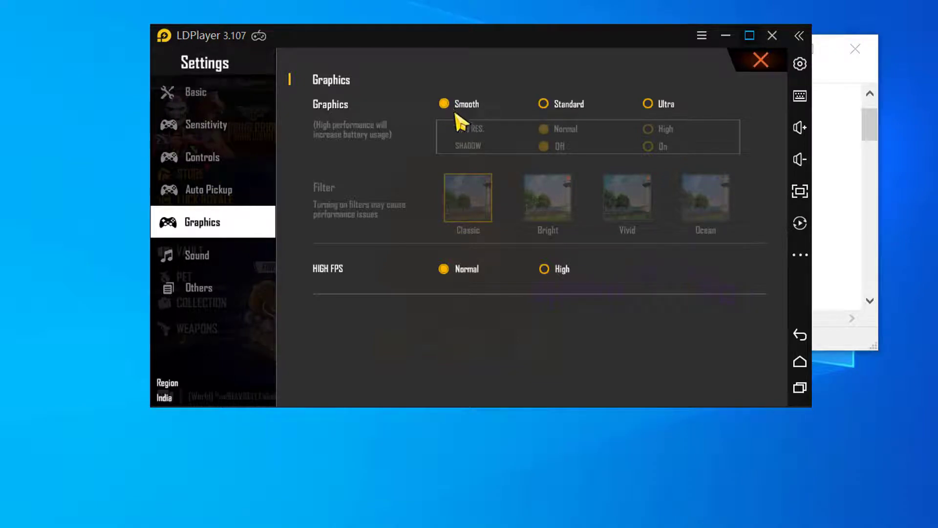
pyautogui.click(760, 60)
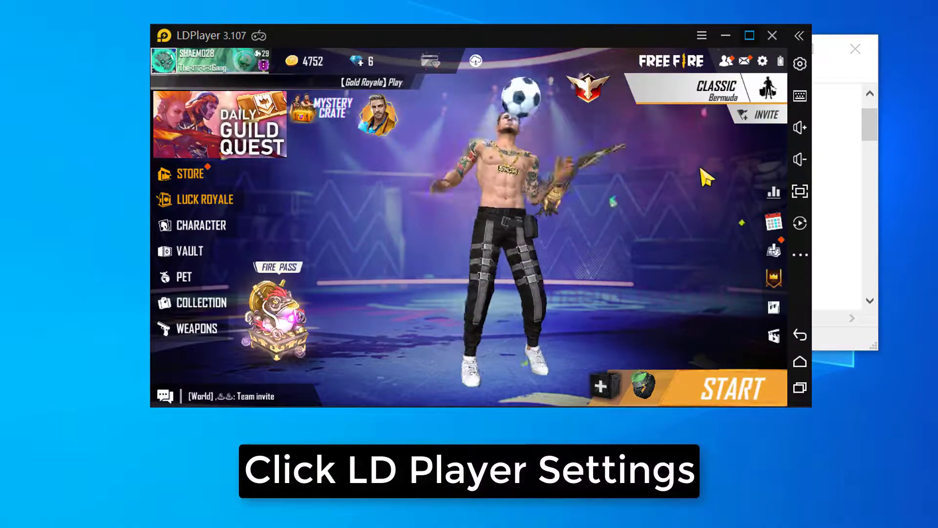
# Step: In the emulator's Advanced settings, keep CPU at 2 cores and set RAM to 3072M
pyautogui.click(800, 64)
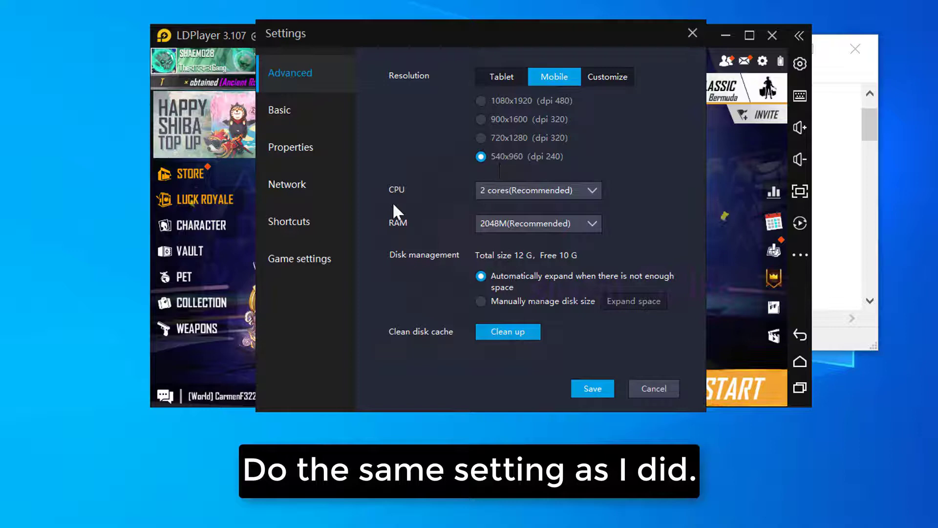
pyautogui.click(599, 191)
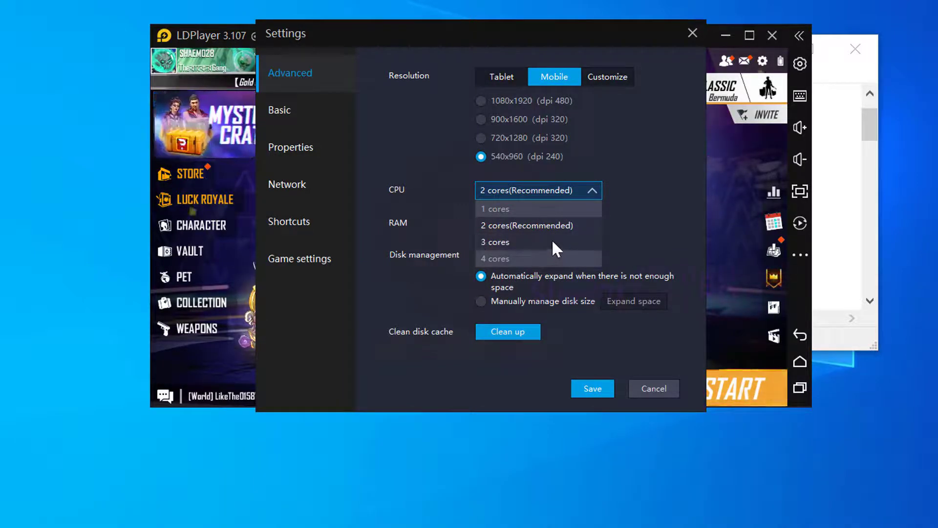
pyautogui.click(623, 192)
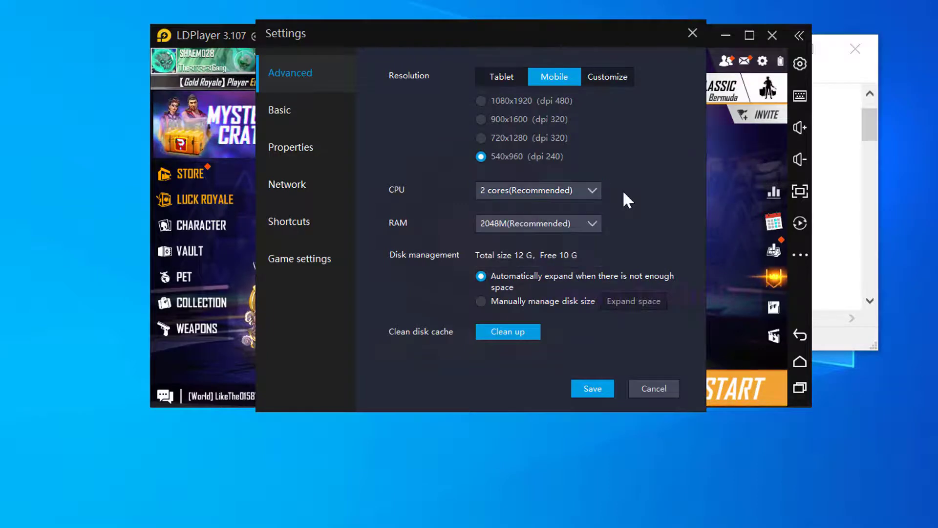
pyautogui.click(572, 230)
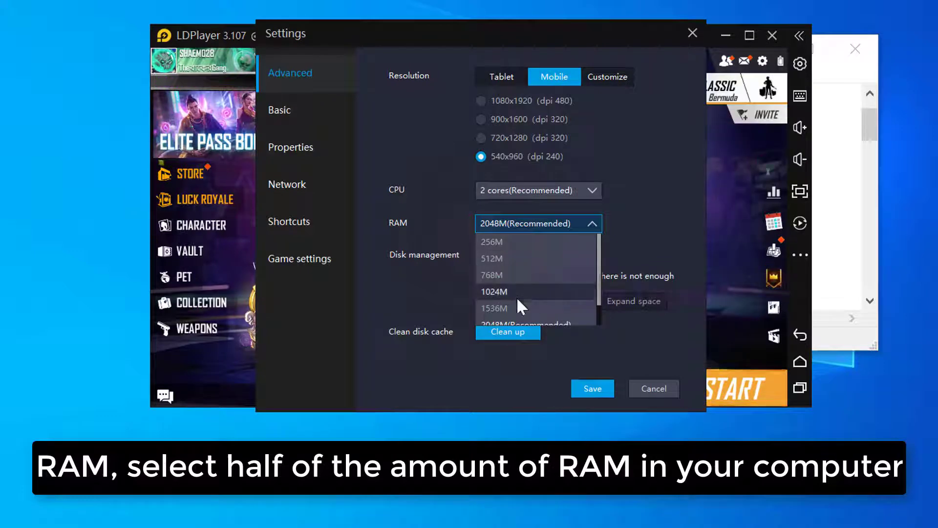
pyautogui.scroll(-2, 515, 304)
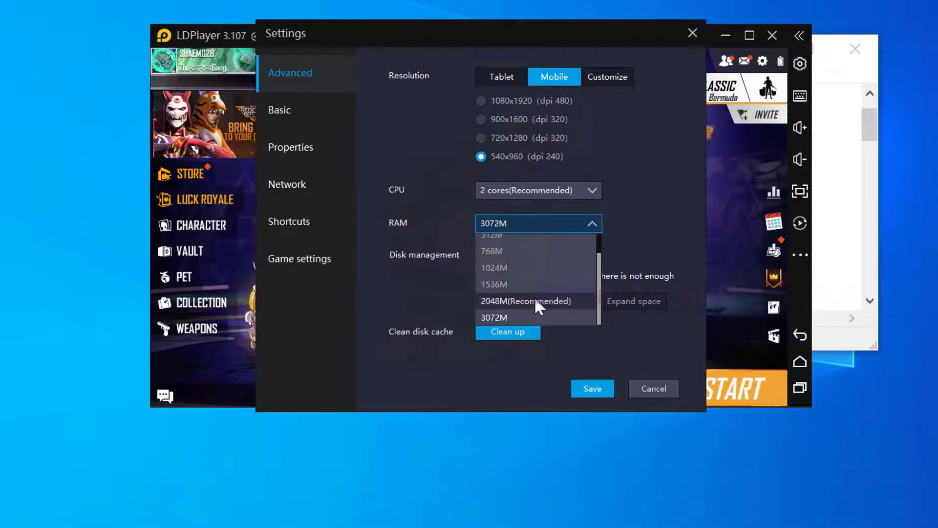
pyautogui.click(652, 227)
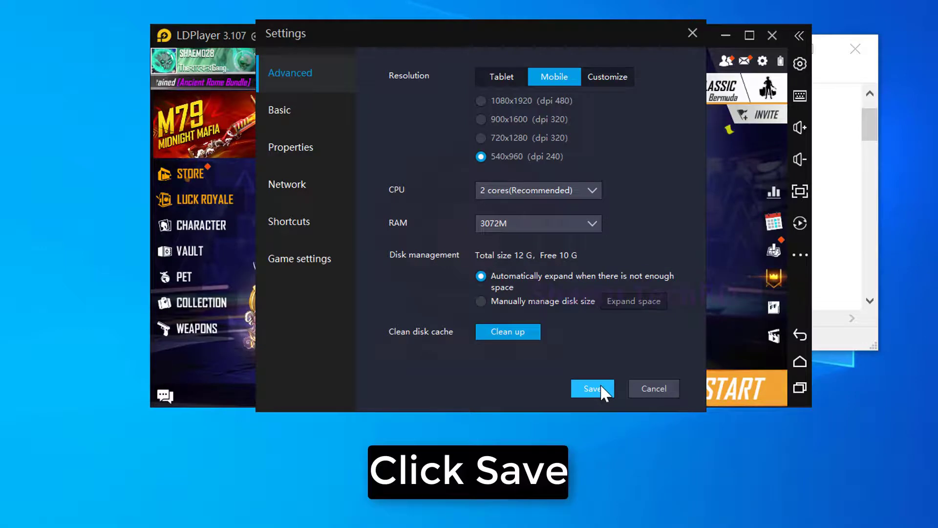
# Step: Select the High frame rate (90 FPS) model on the Properties page
pyautogui.click(298, 147)
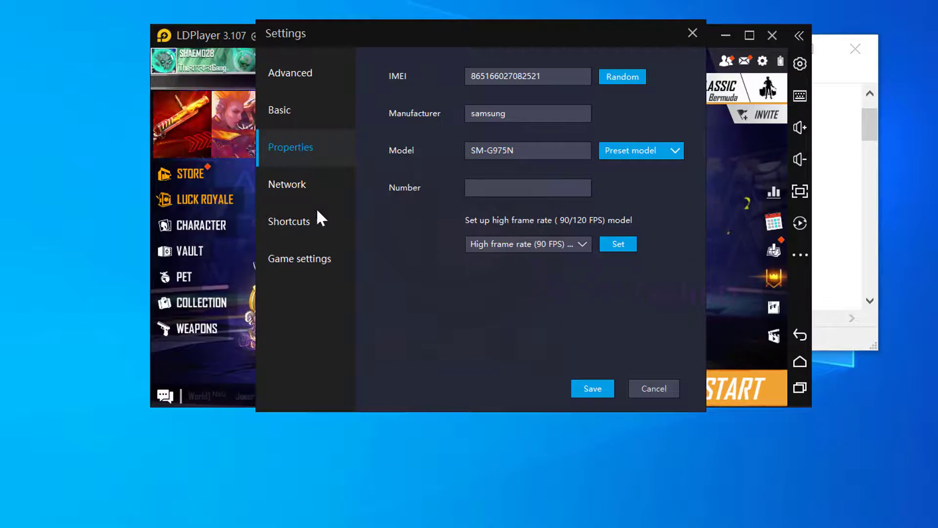
pyautogui.click(573, 244)
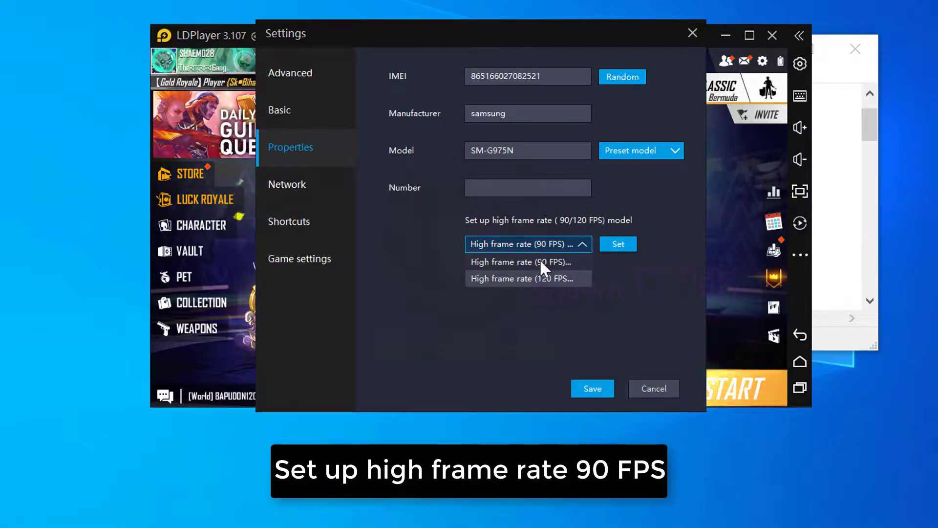
pyautogui.click(615, 281)
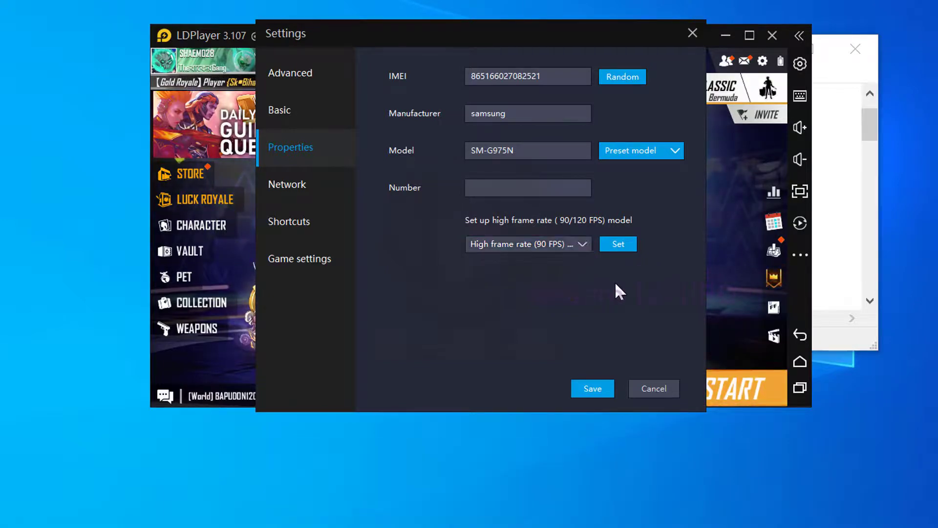
# Step: Look through the Network, Shortcuts and Game settings pages
pyautogui.click(301, 186)
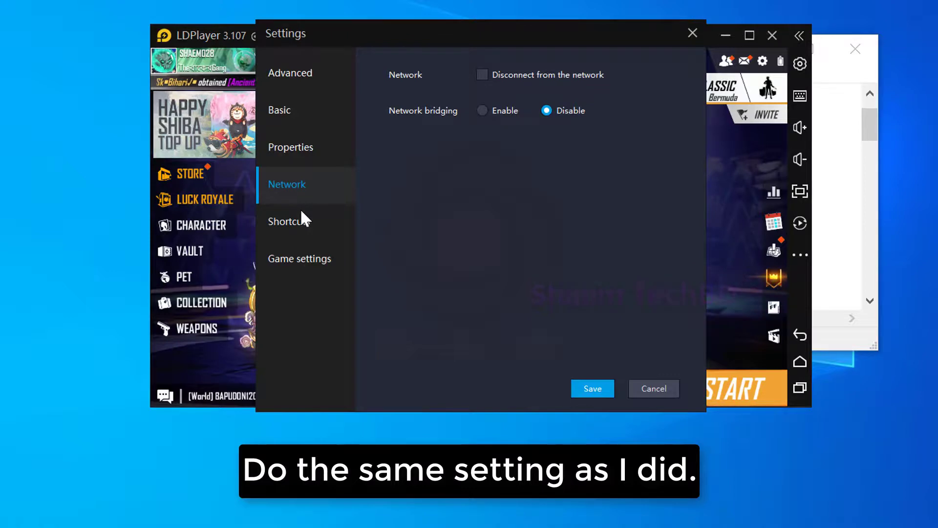
pyautogui.click(301, 211)
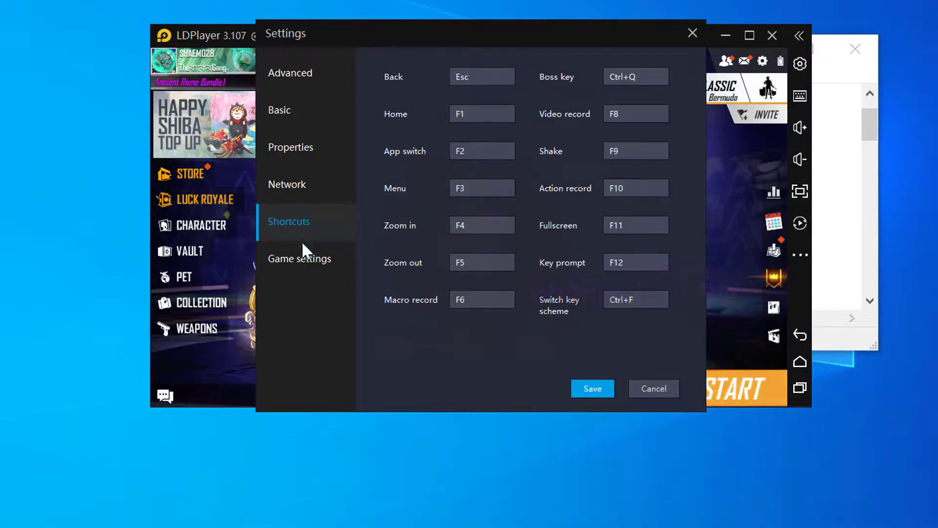
pyautogui.click(303, 262)
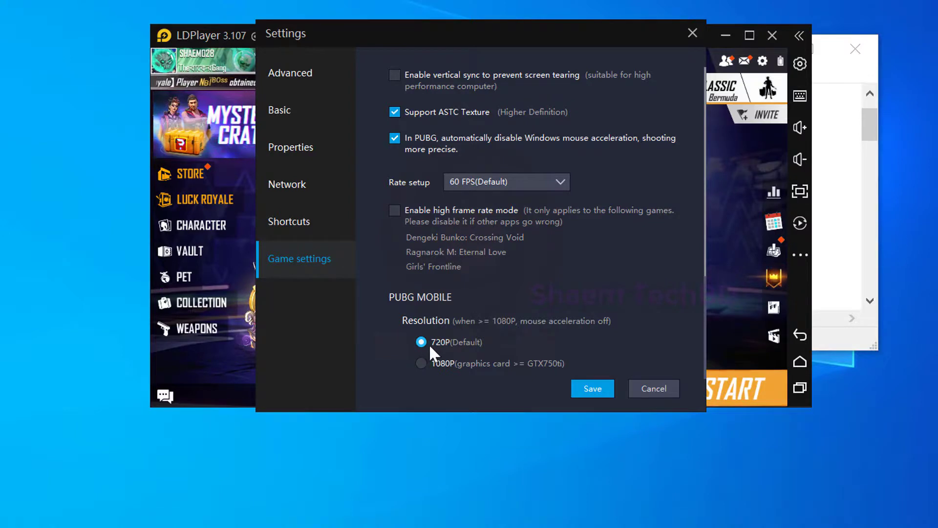
# Step: Cancel the settings window and close the Free Fire card from recent apps
pyautogui.click(655, 387)
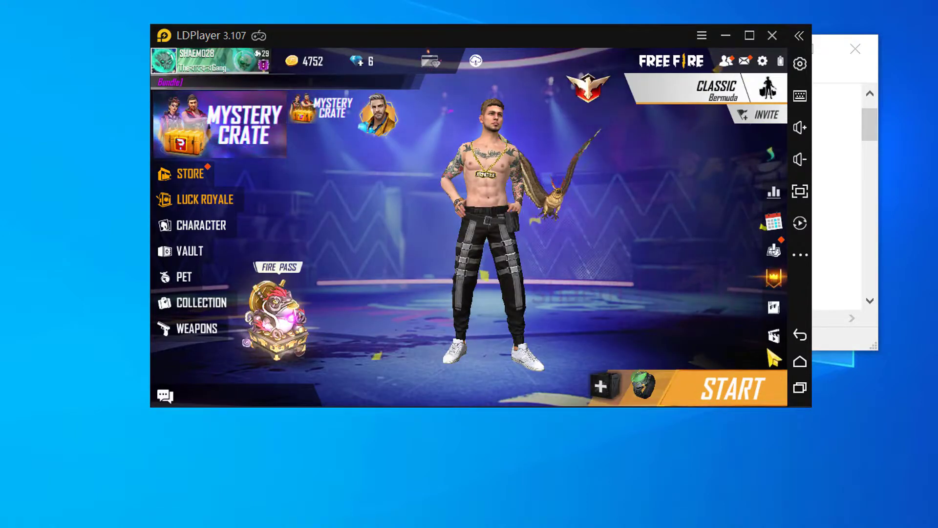
pyautogui.click(794, 388)
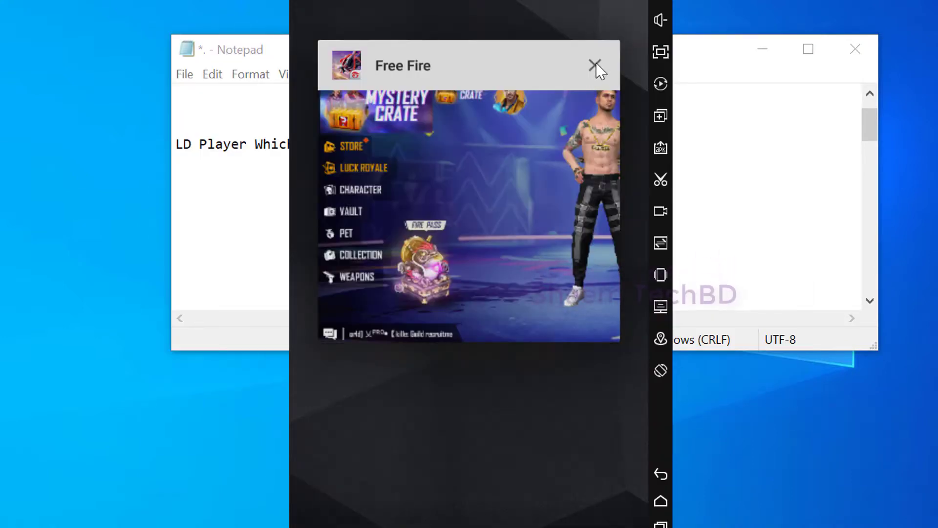
pyautogui.click(596, 67)
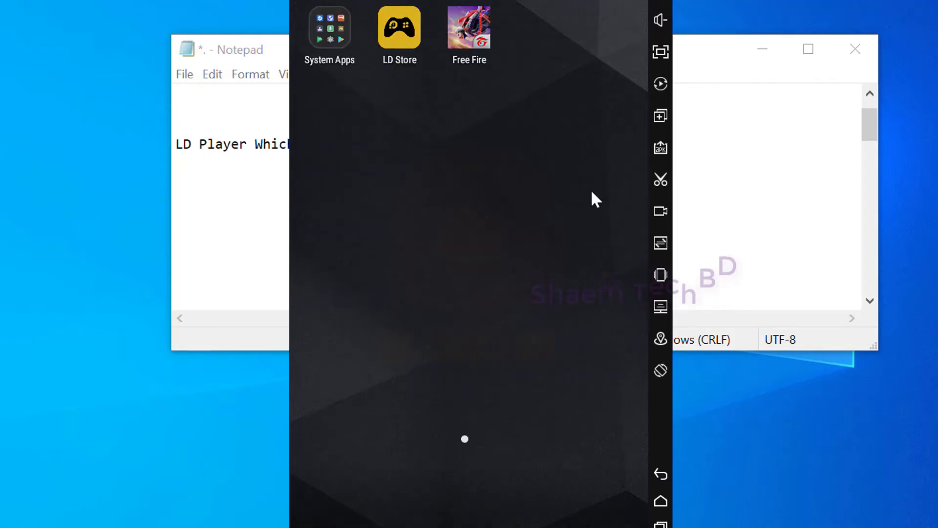